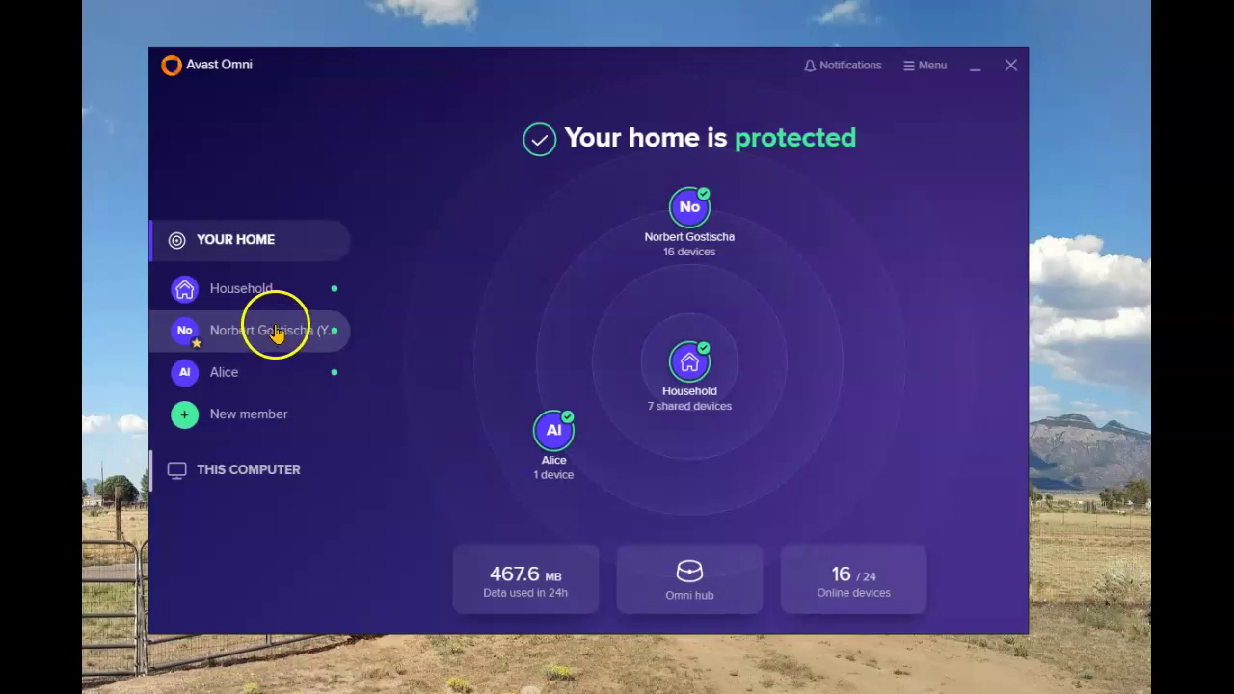
Open your own member profile and scroll down its list of 16 devices.
left_click(274, 331)
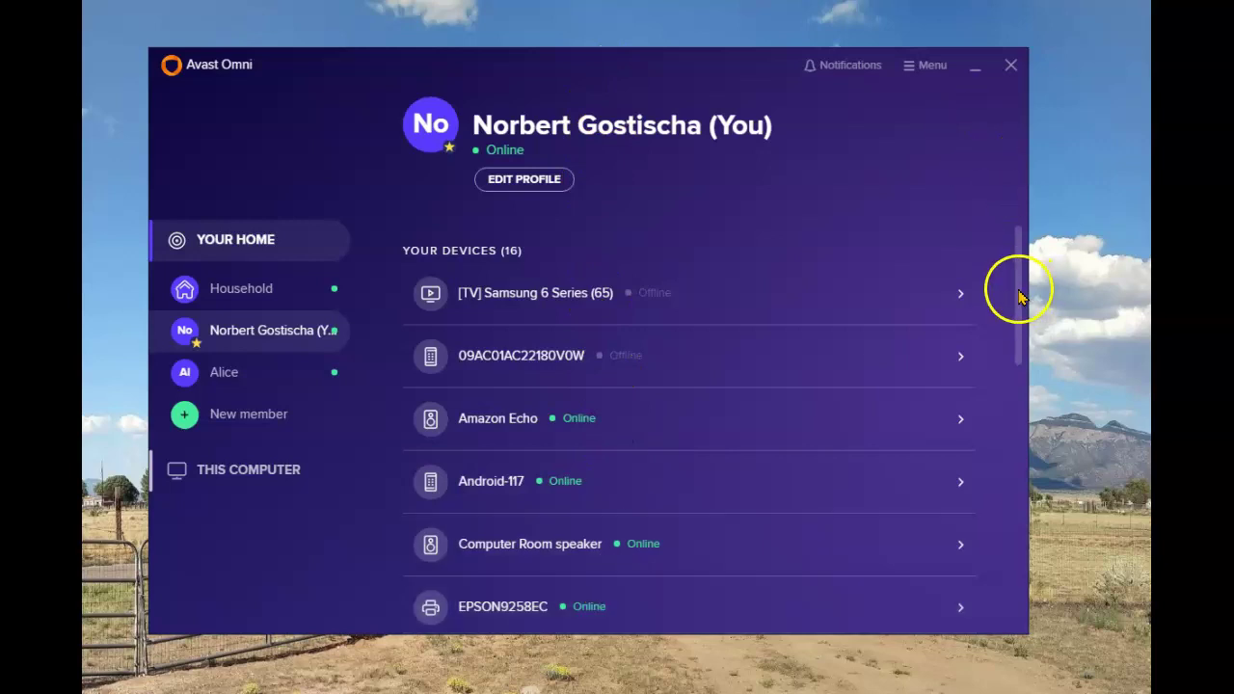
left_click_drag(1019, 297, 1041, 600)
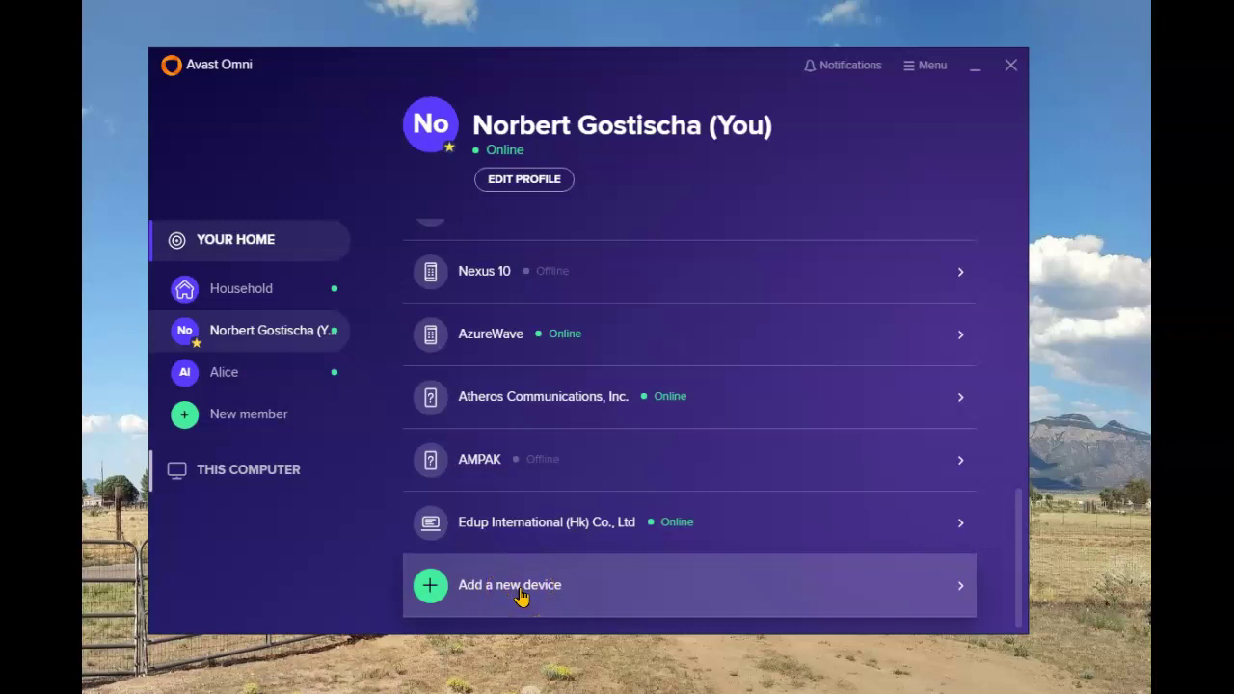
left_click(960, 583)
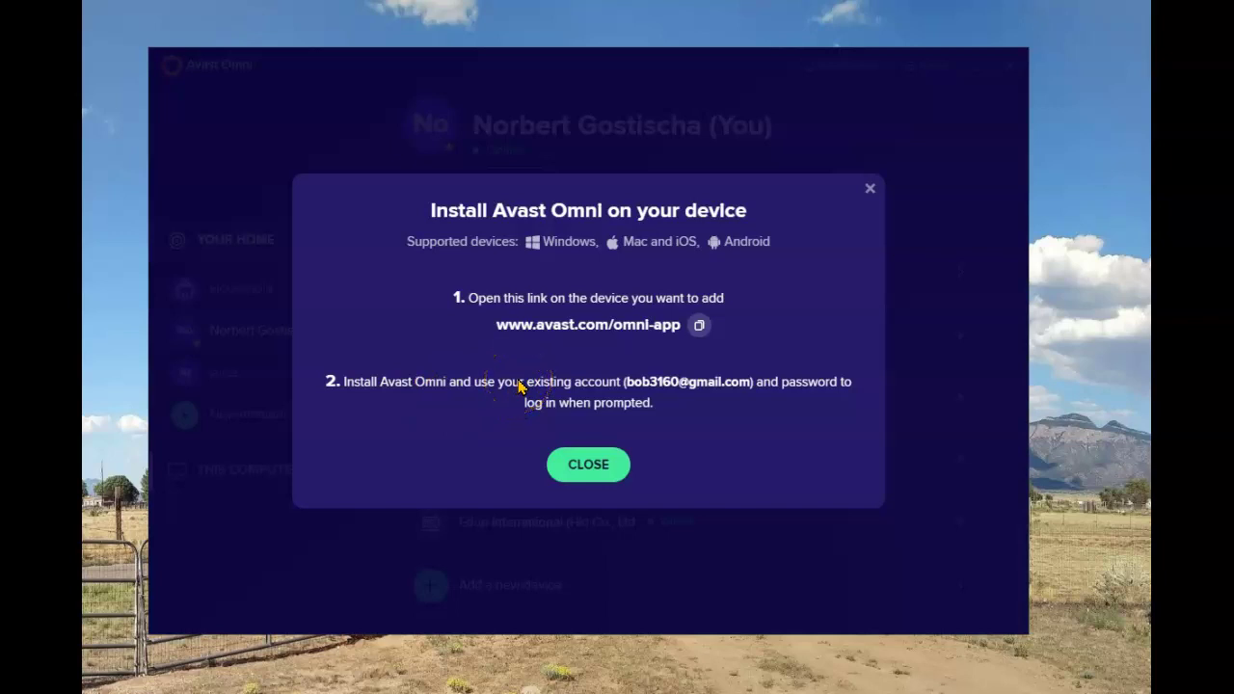
left_click(700, 326)
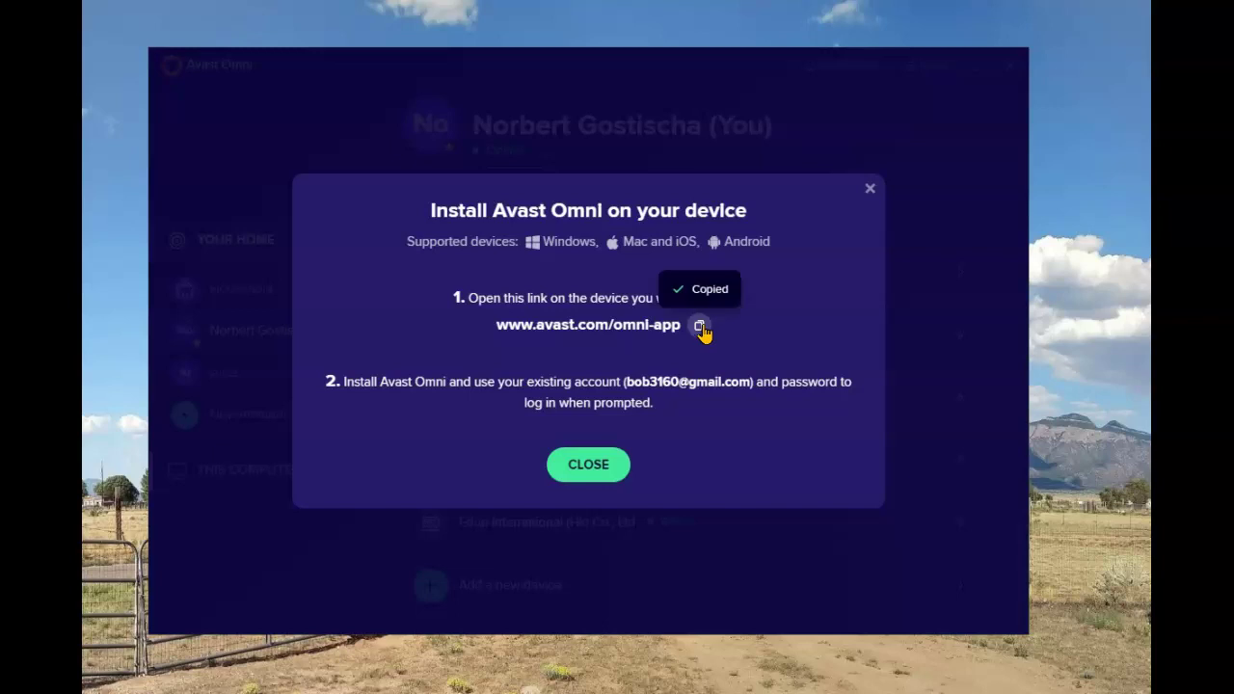
left_click(599, 467)
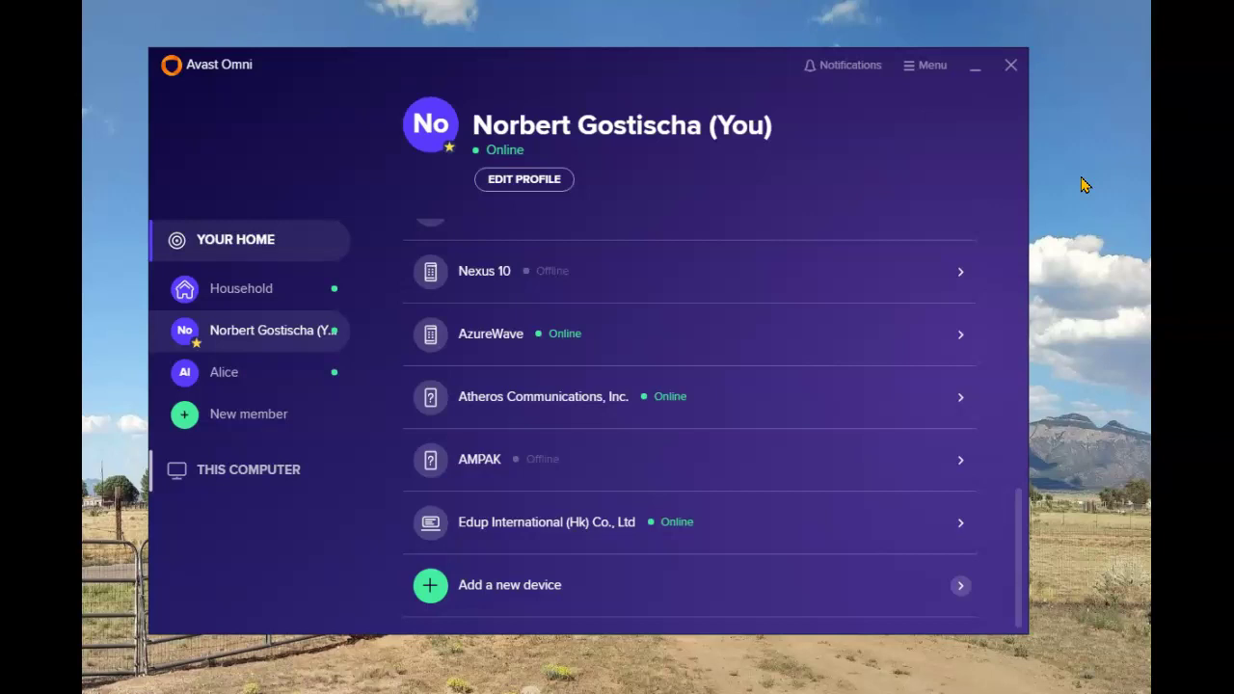
Minimize Avast Omni to the desktop to reveal the new Lenovo device alert.
left_click(243, 238)
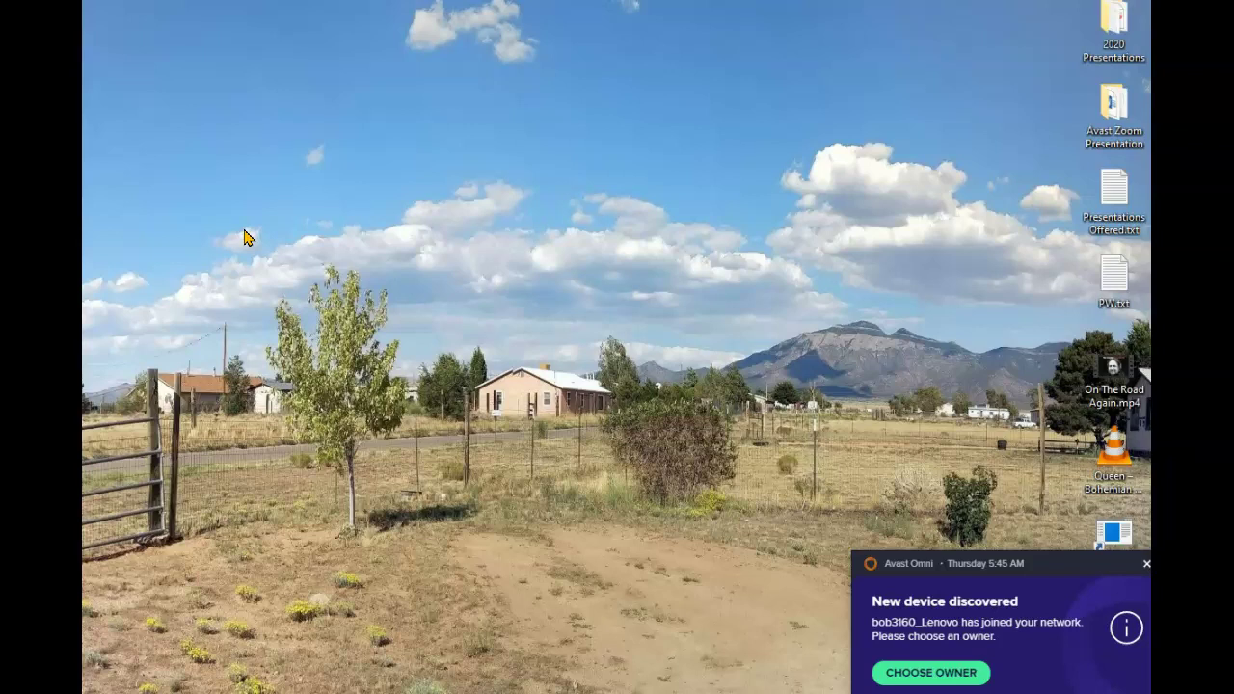
Assign yourself (You) as owner of the newly discovered Lenovo PC.
left_click(947, 674)
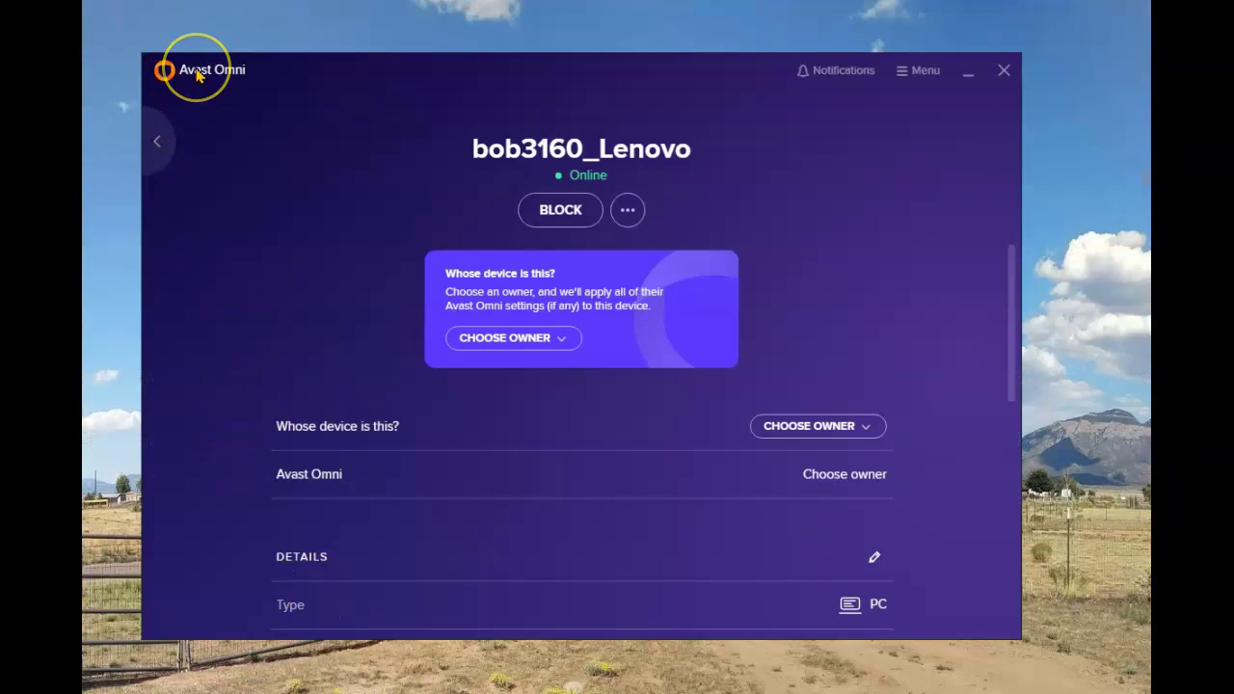
left_click(543, 299)
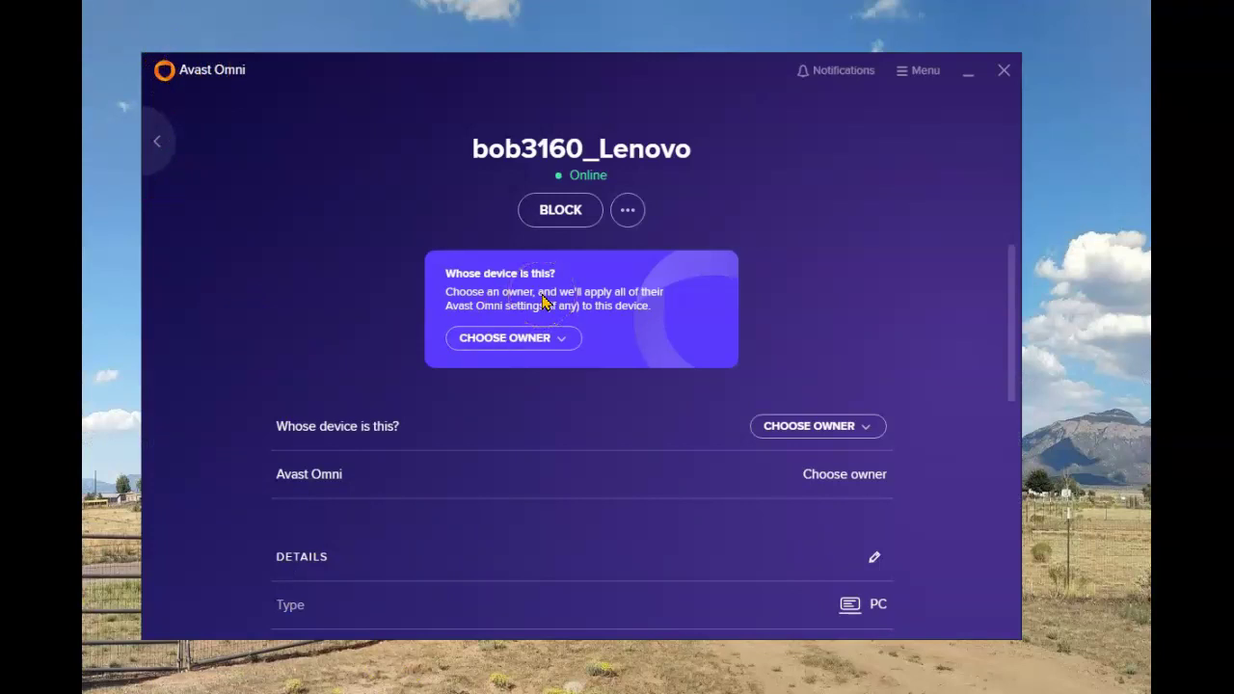
left_click(560, 214)
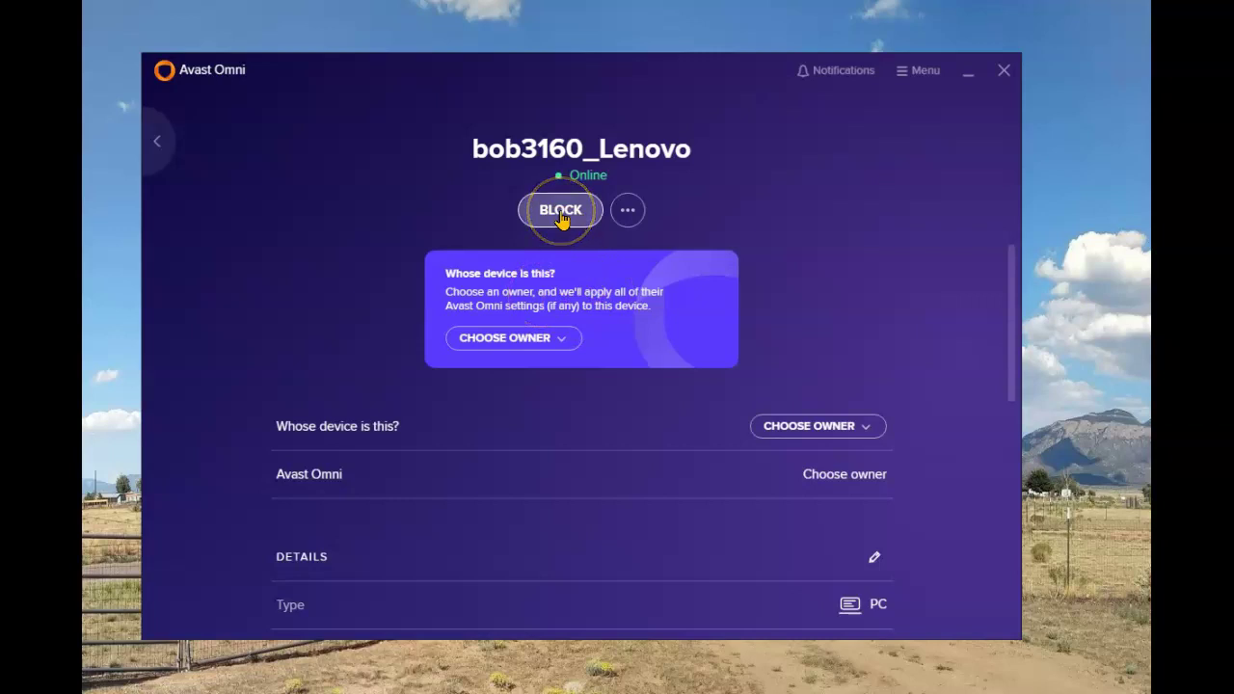
left_click(549, 218)
left_click(818, 433)
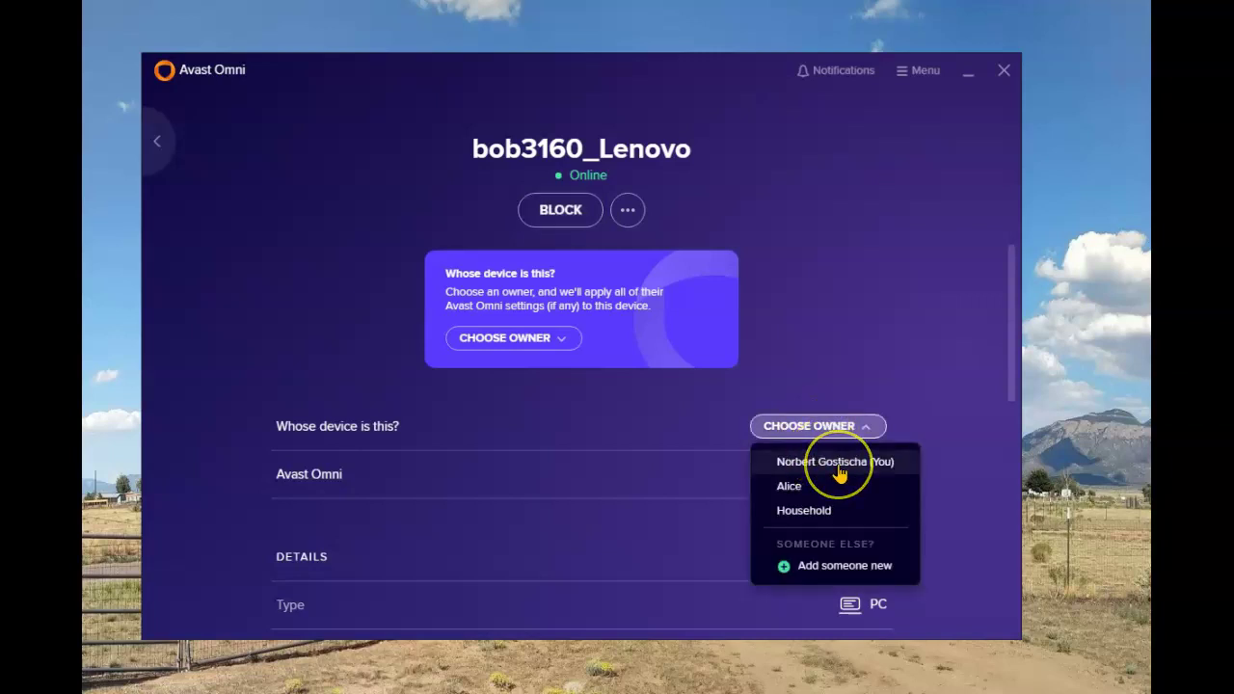
left_click(835, 468)
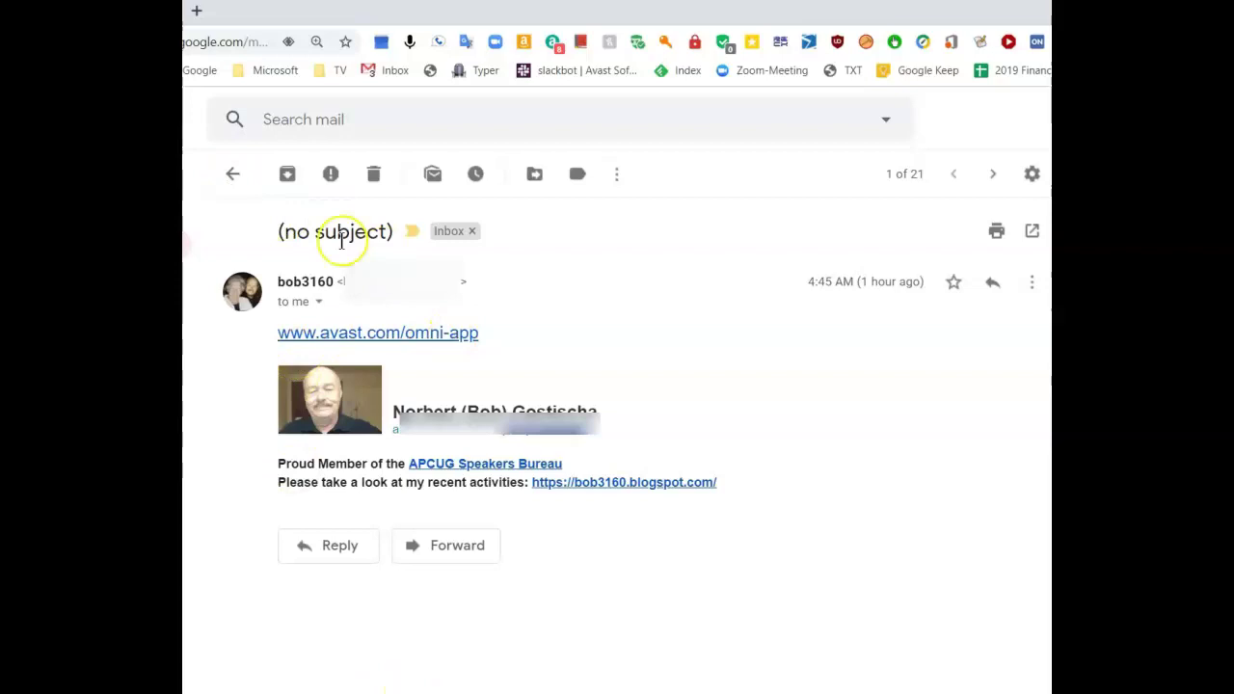
Download avast_omni_setup_online.exe from the emailed omni-app link to Downloads and run it.
left_click(417, 342)
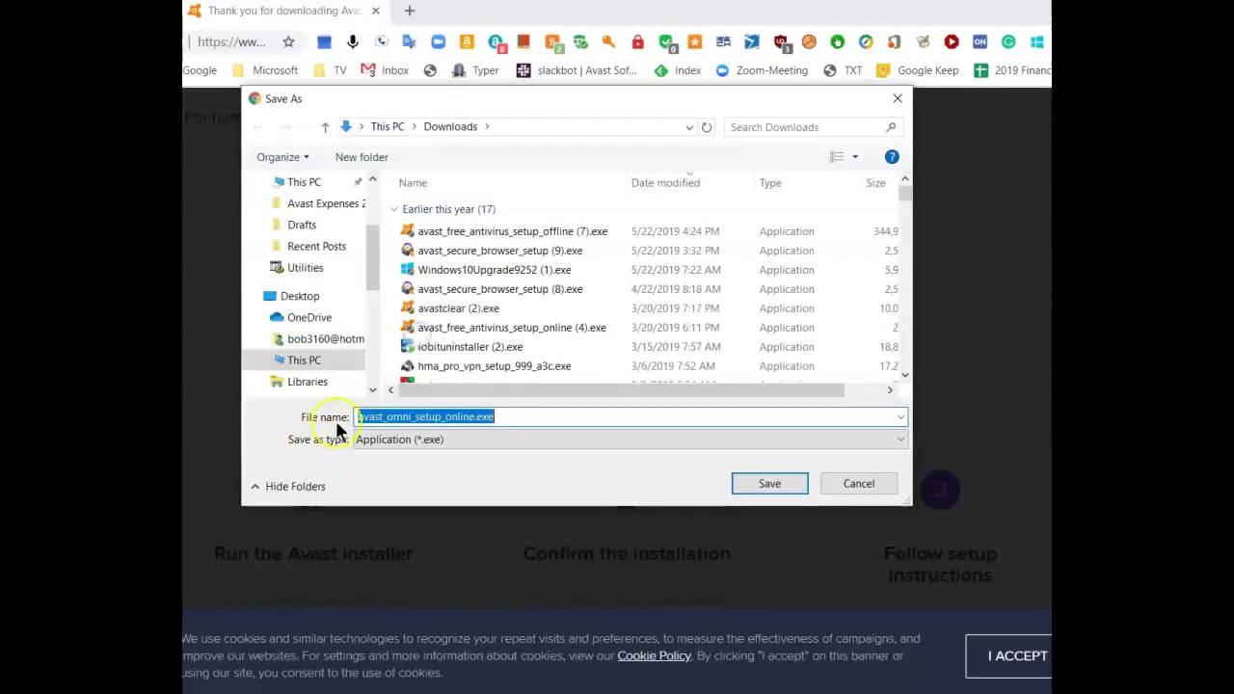
left_click(770, 484)
double_click(417, 273)
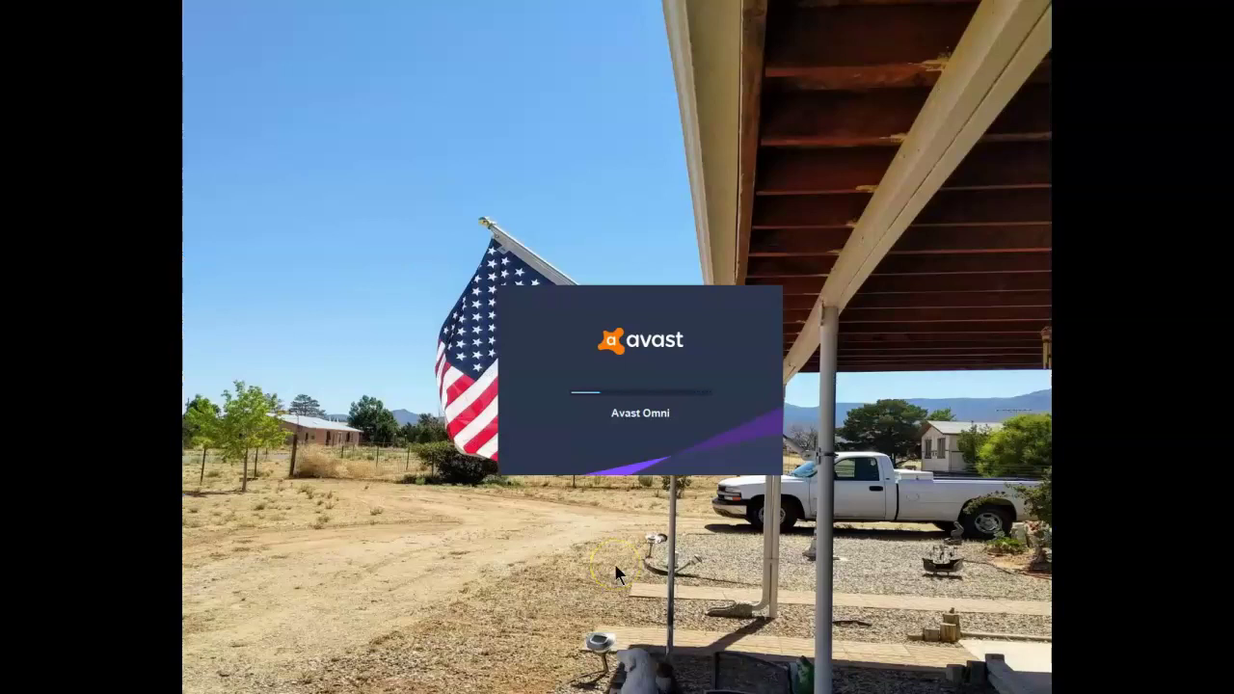
Install Avast Omni with Firewall, SafePrice browser extension and Cleanup unchecked in Customize.
left_click(642, 406)
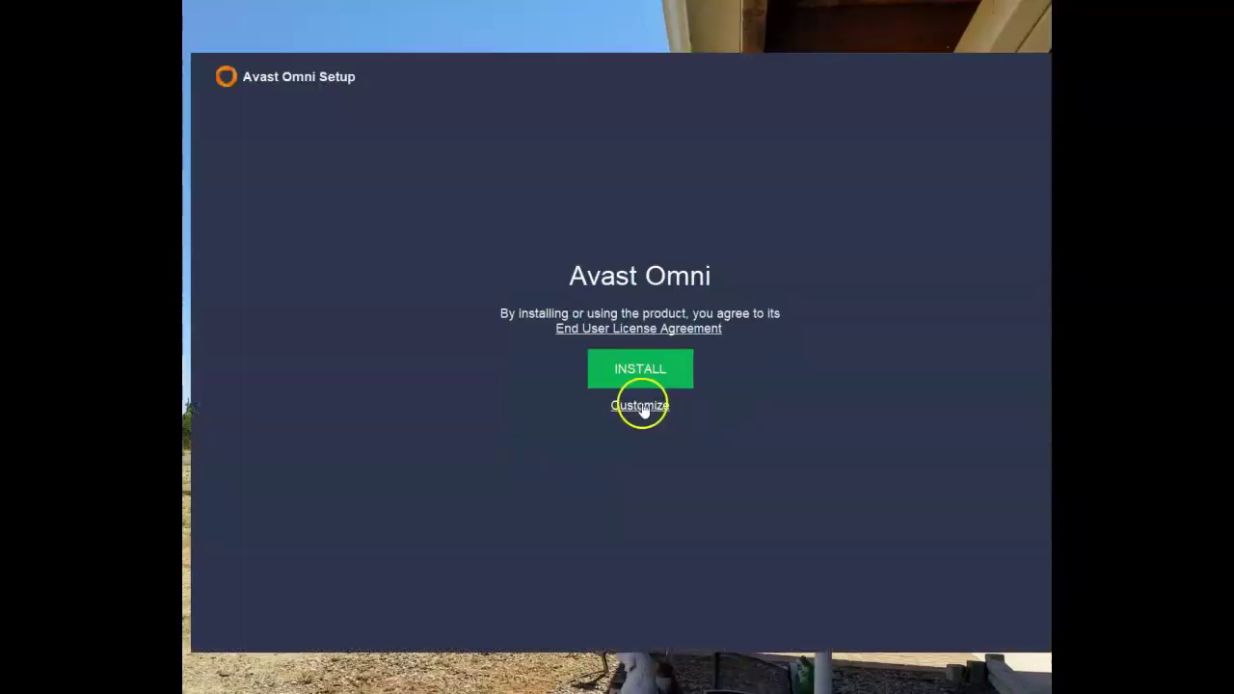
left_click(642, 405)
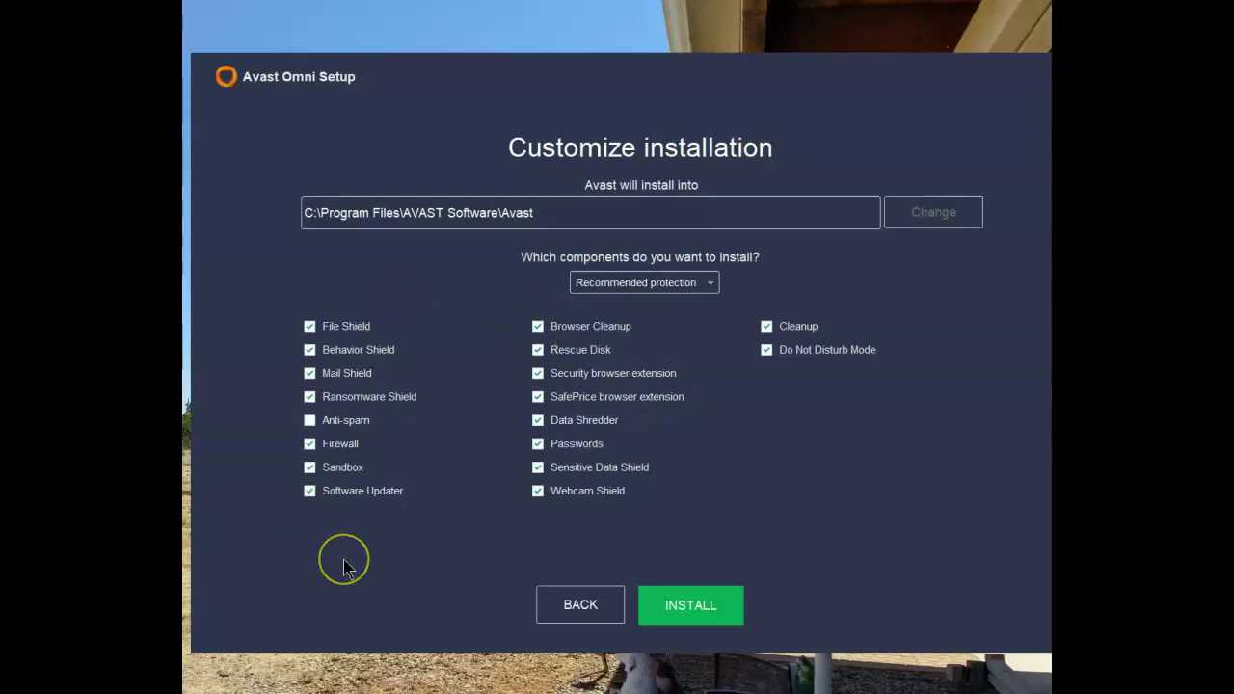
left_click(320, 533)
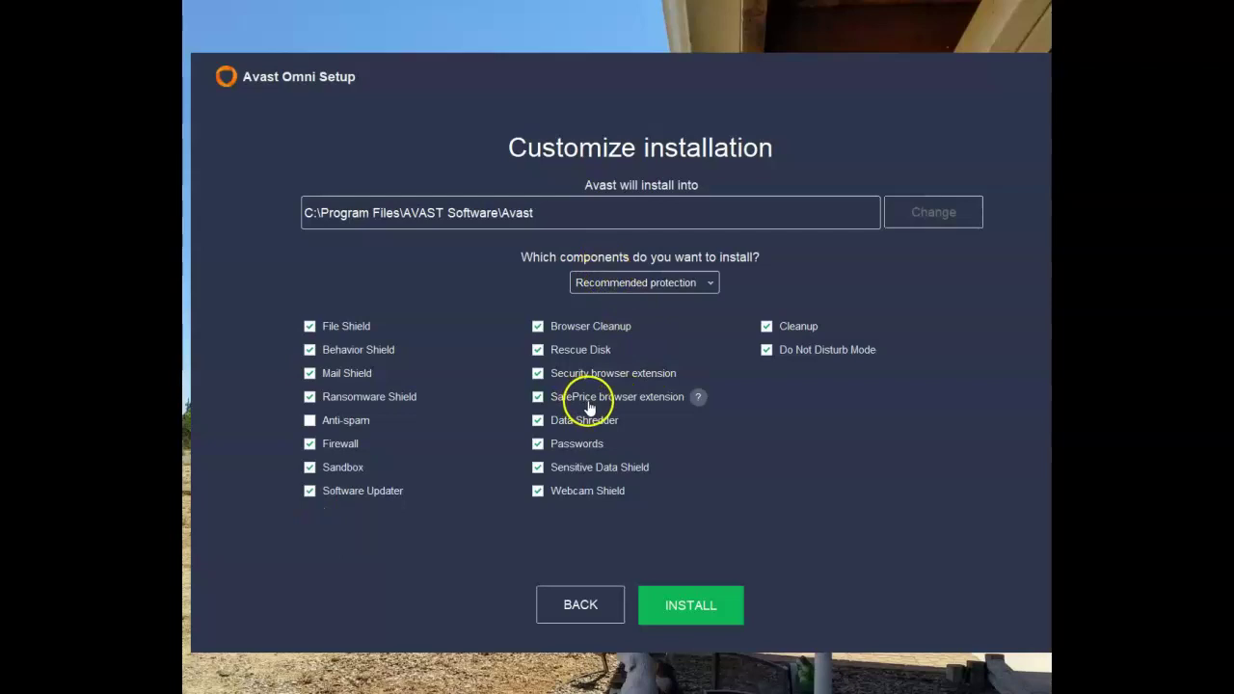
left_click(309, 446)
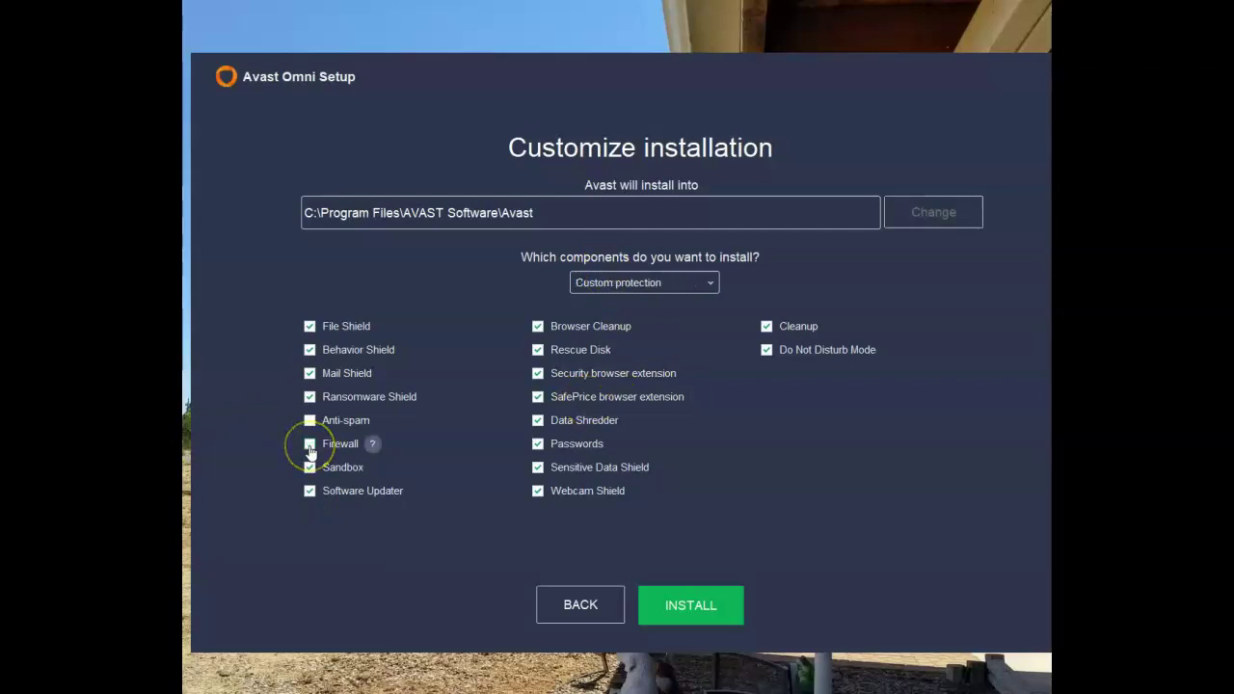
left_click(535, 398)
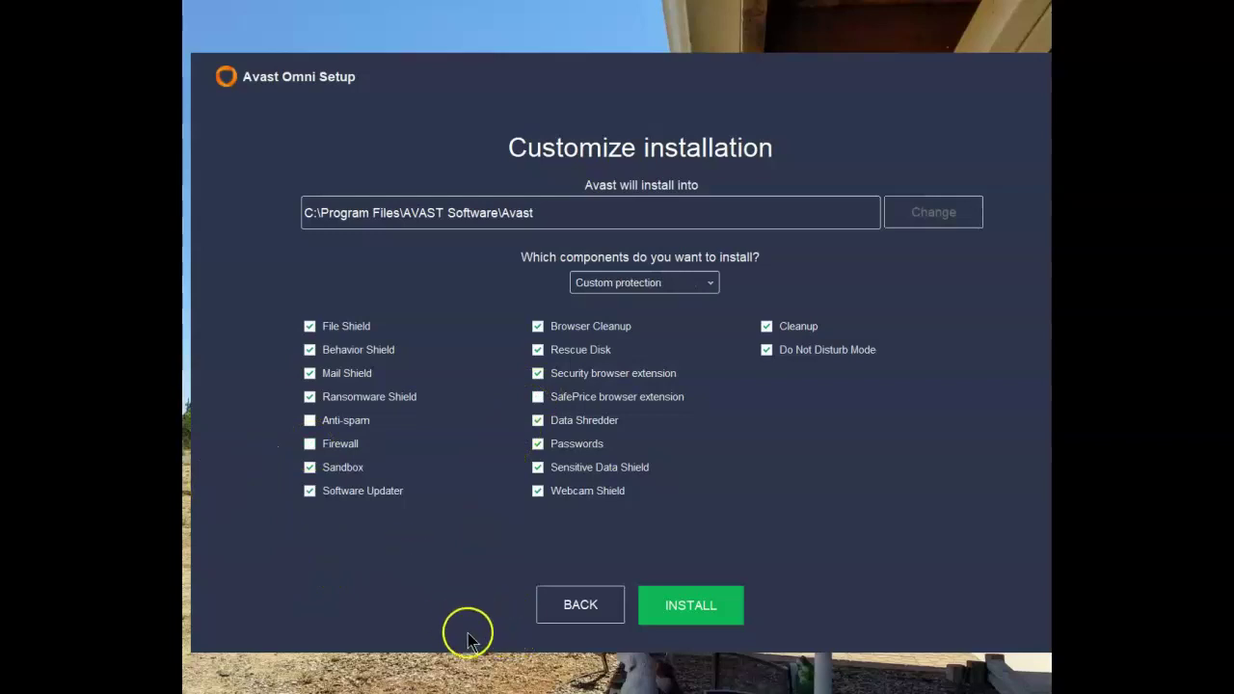
left_click(766, 326)
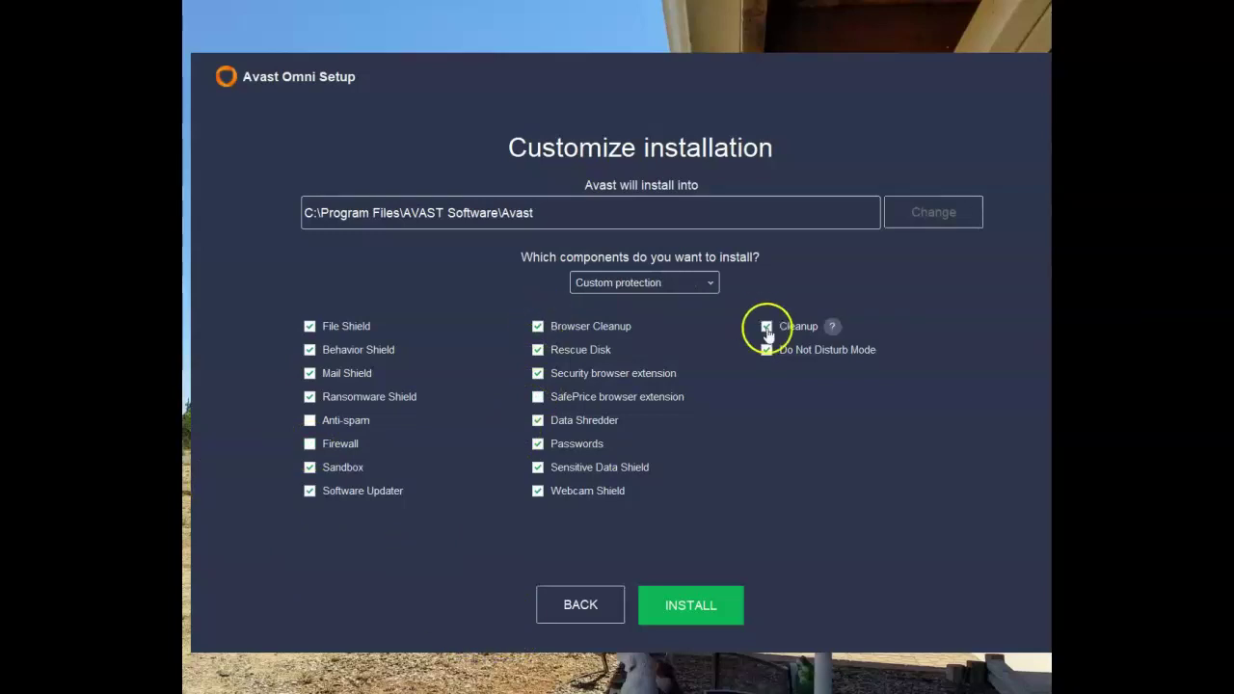
left_click(854, 565)
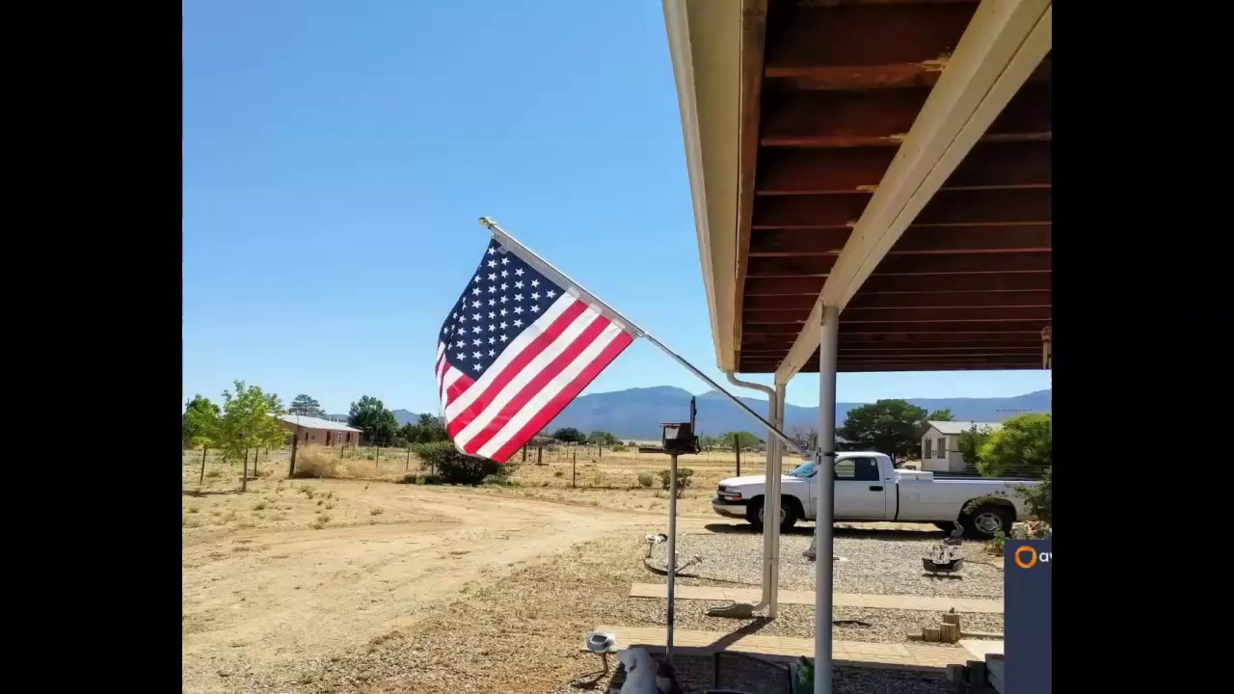
left_click(523, 655)
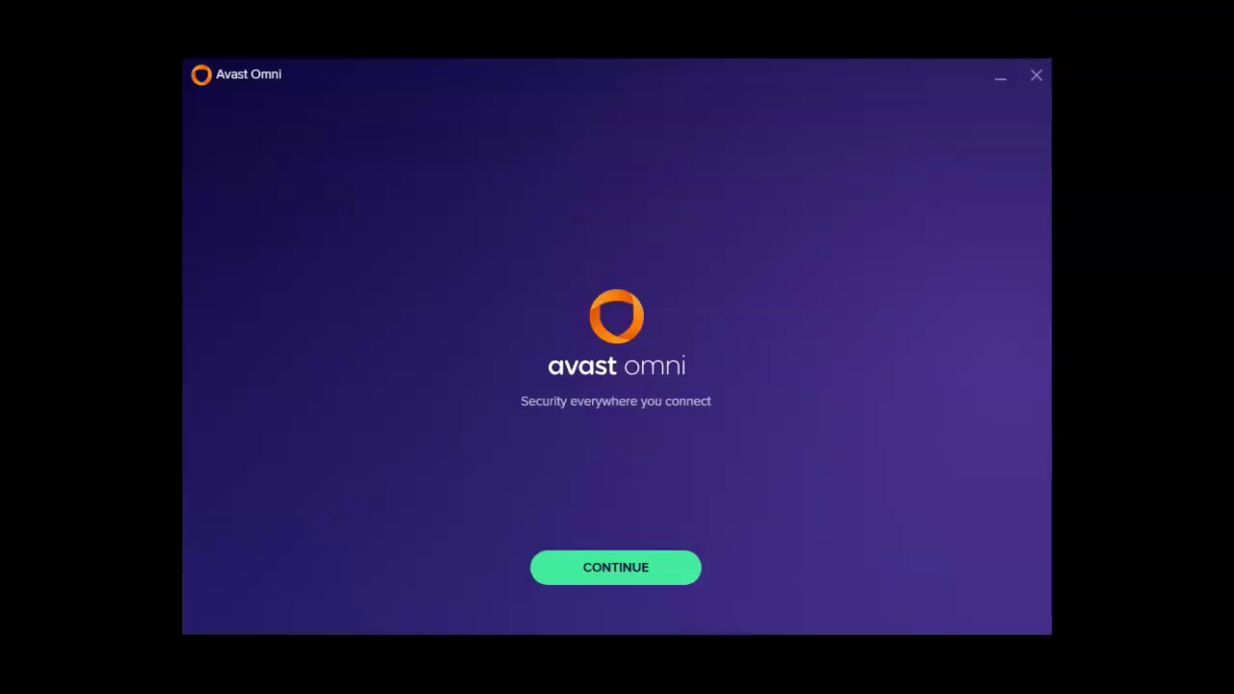
Log in with the account e-mail and password, then finish onboarding to the home overview.
left_click(626, 571)
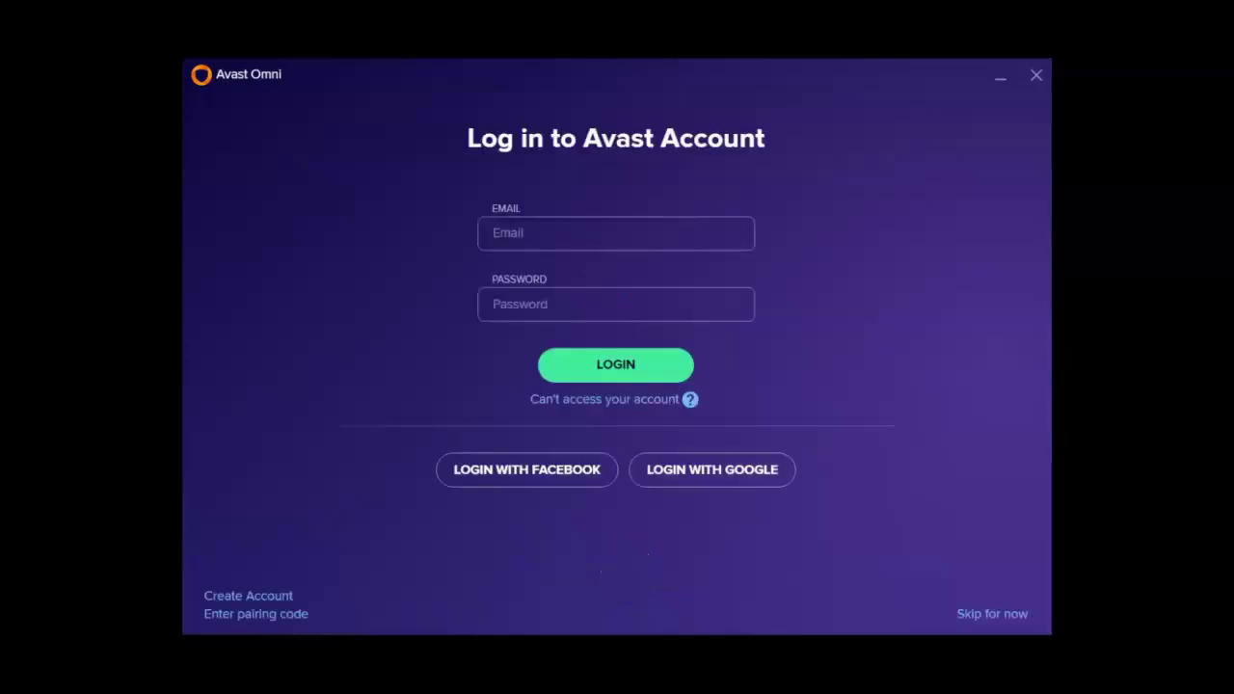
left_click(192, 365)
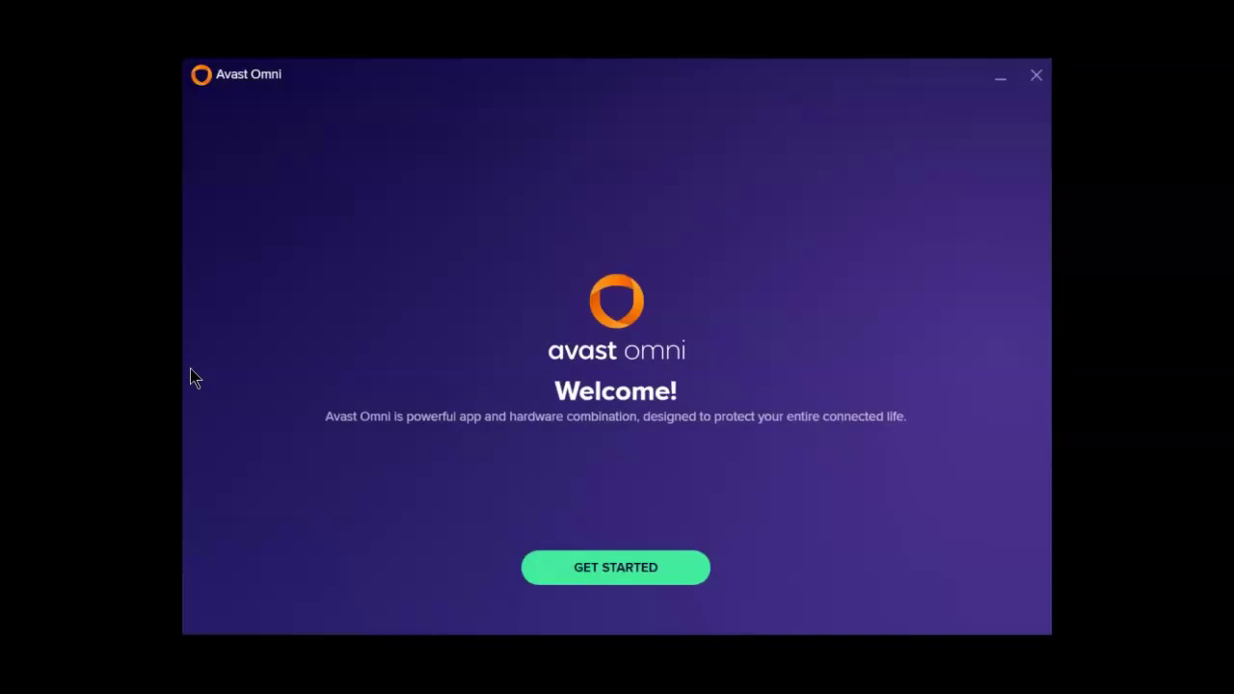
left_click(329, 103)
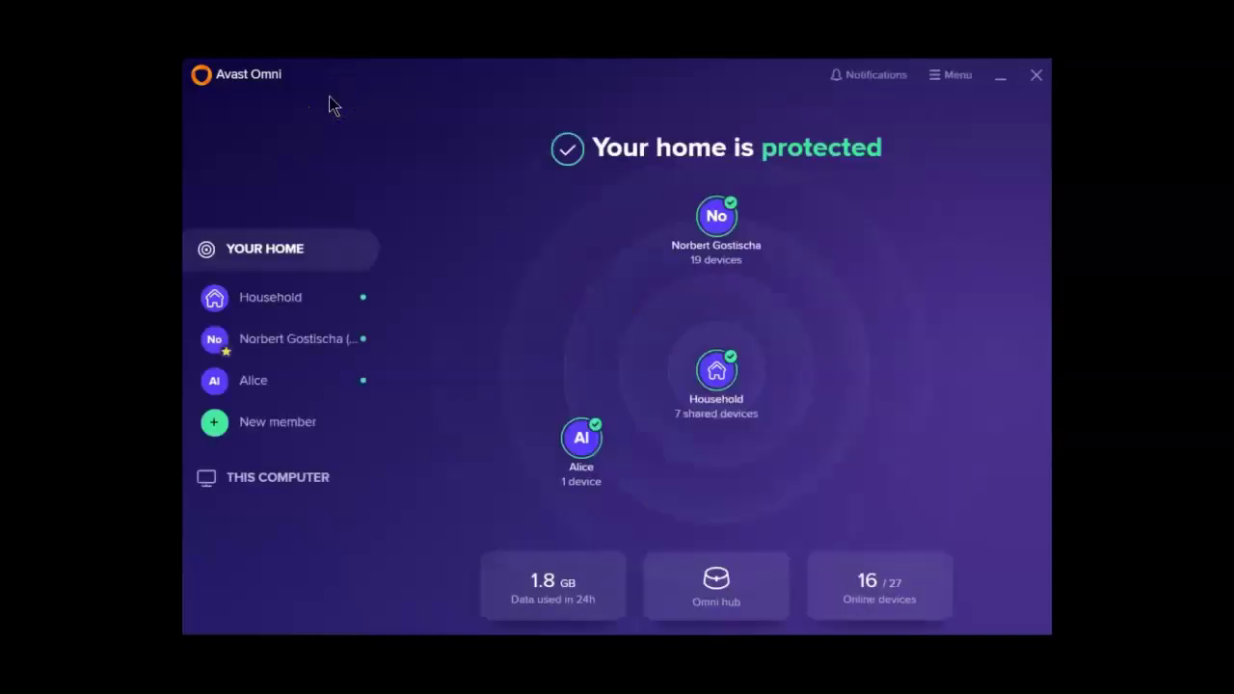
left_click(579, 451)
left_click(723, 586)
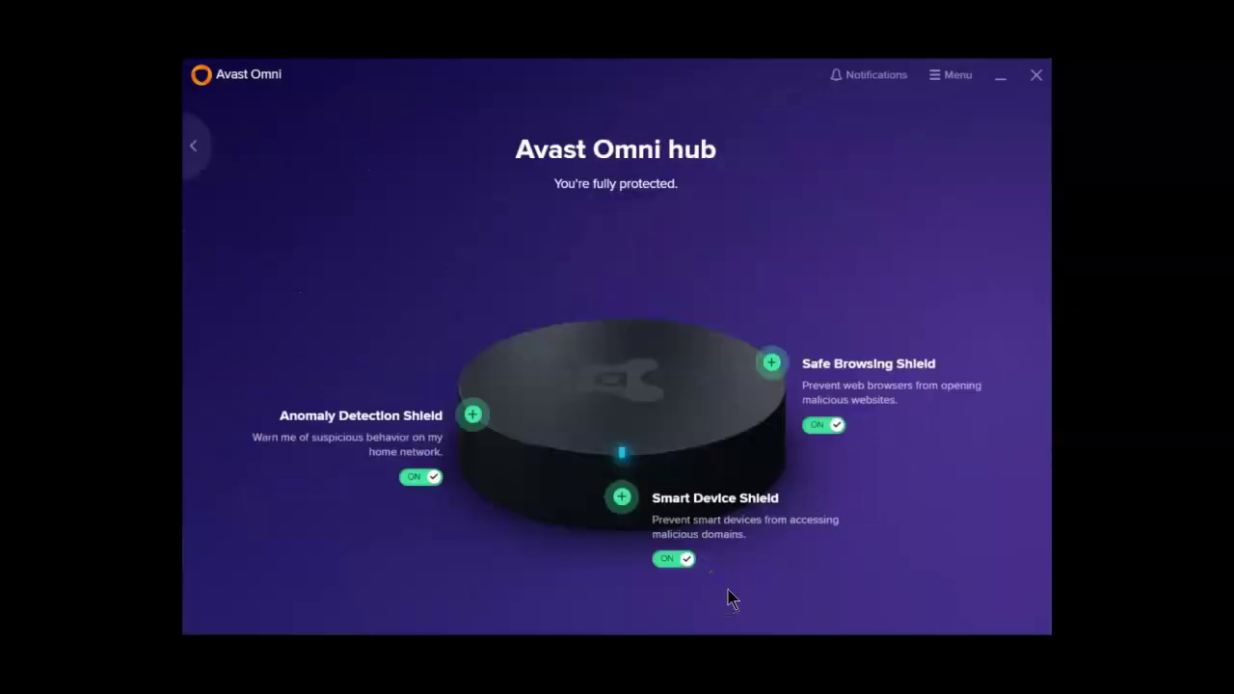
left_click(784, 600)
left_click(731, 569)
left_click(610, 564)
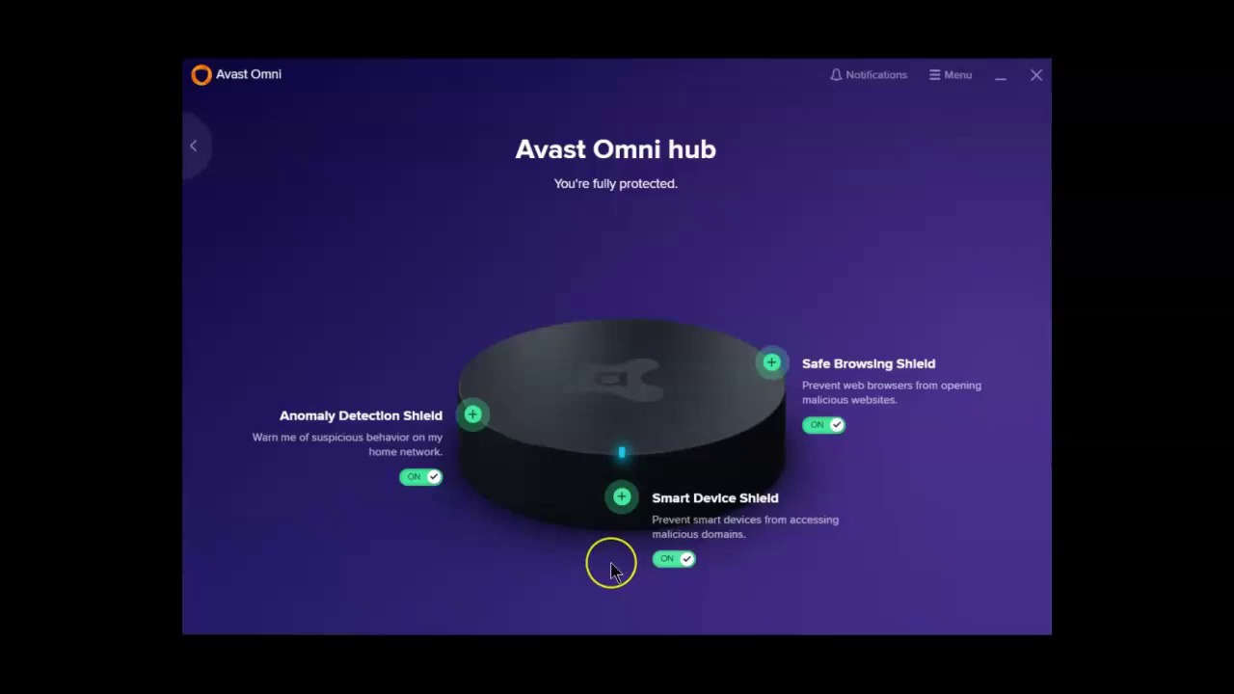